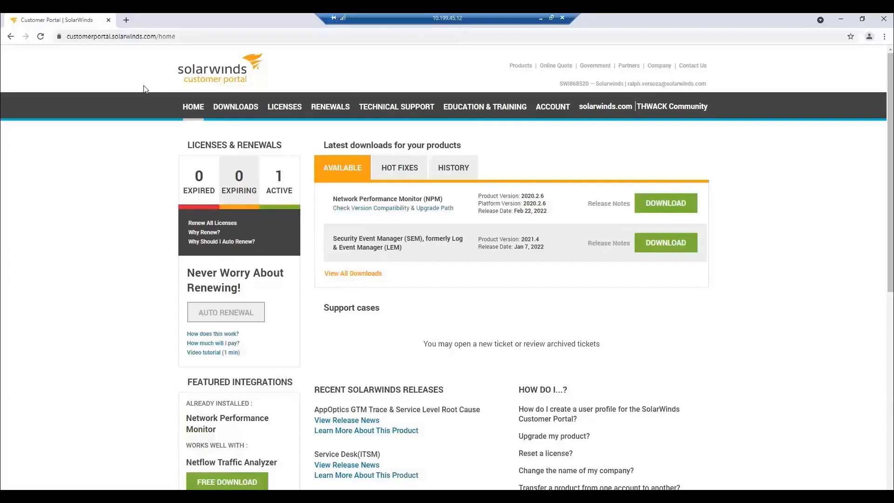
Step: Bring up the DOWNLOADS dropdown on the SolarWinds Customer Portal home page
click(175, 39)
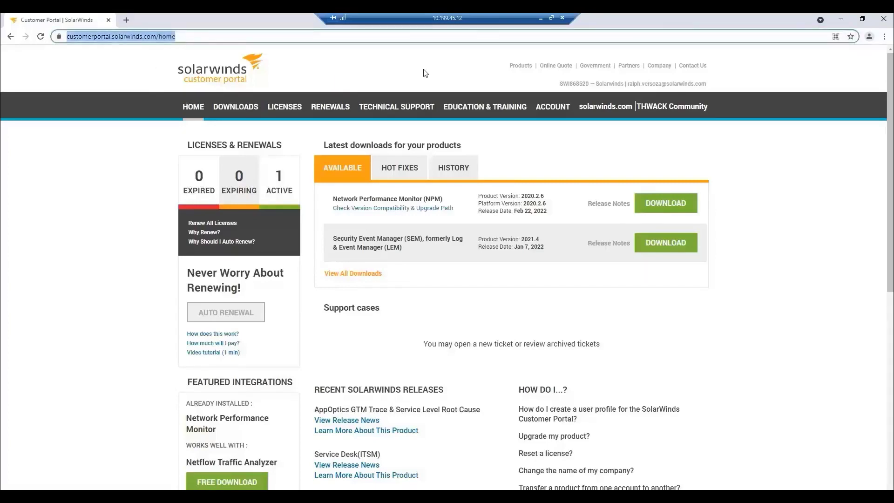
click(624, 106)
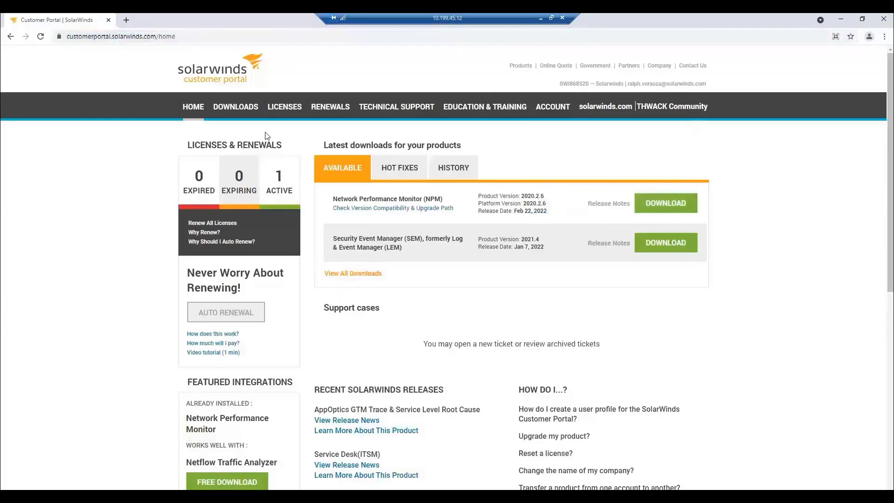
mouse_move(240, 104)
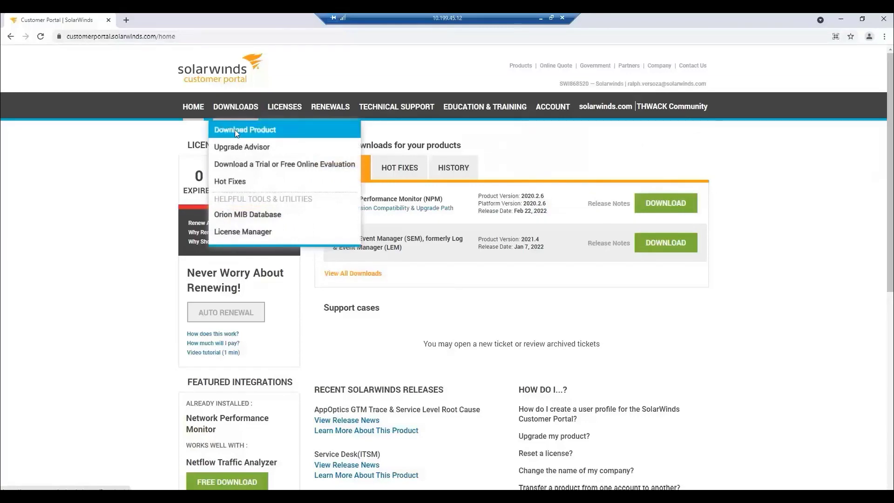
Step: Under trial downloads, expand Network Management and download the VoIP & Network Quality Manager free trial
click(233, 162)
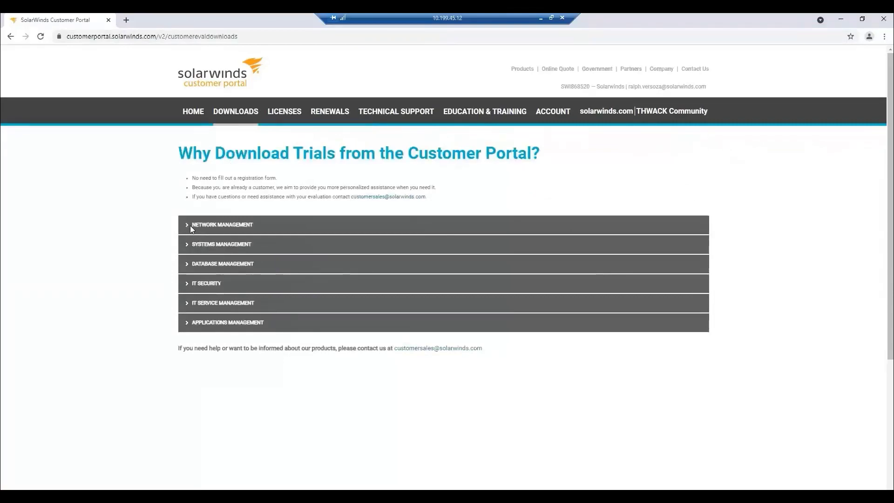
click(189, 225)
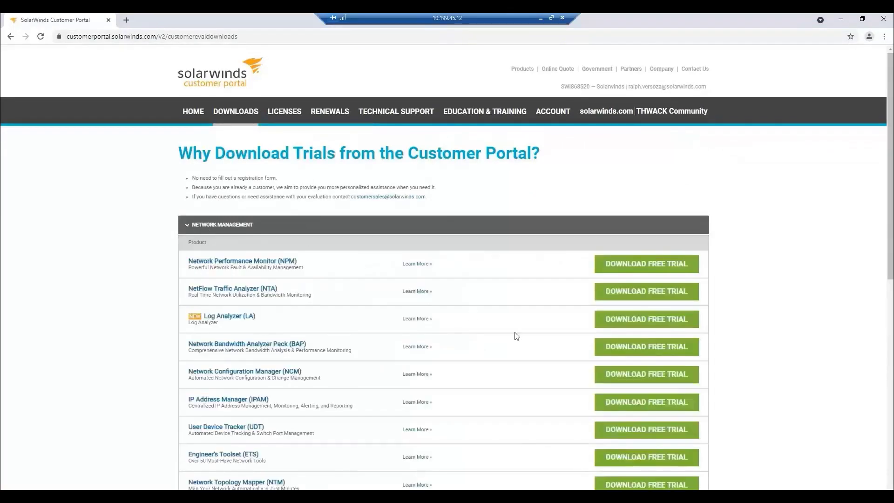
scroll(535, 353, down, 5)
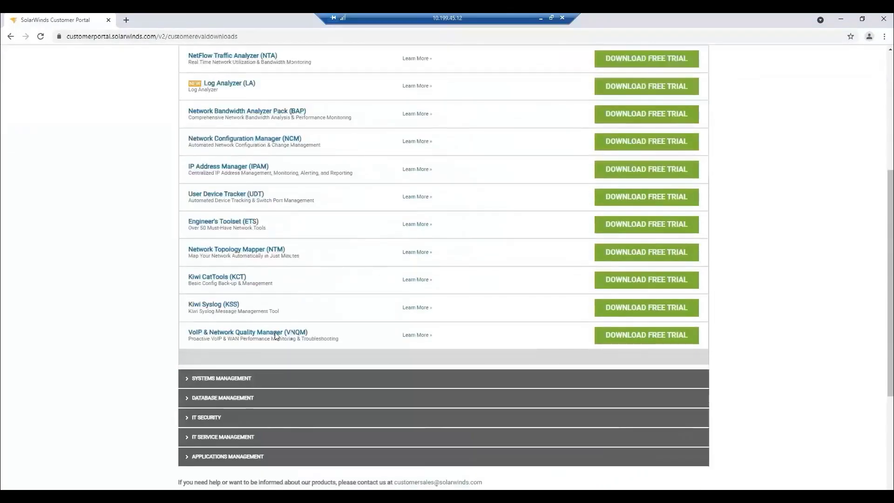
click(659, 334)
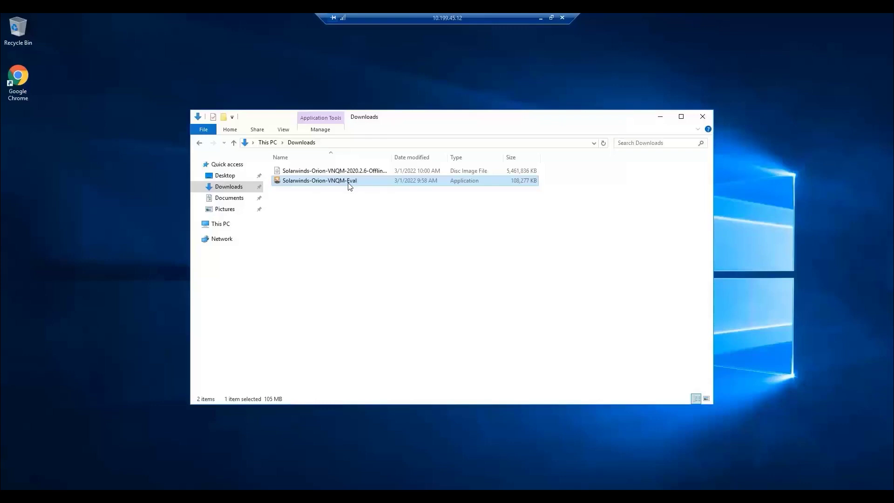
Step: Run Solarwinds-Orion-VNQM-Eval from Downloads as administrator
right_click(350, 186)
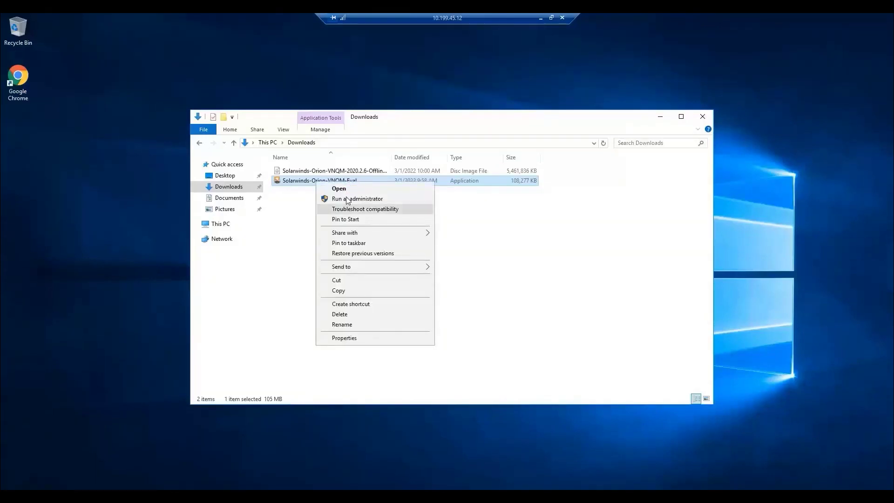
click(345, 199)
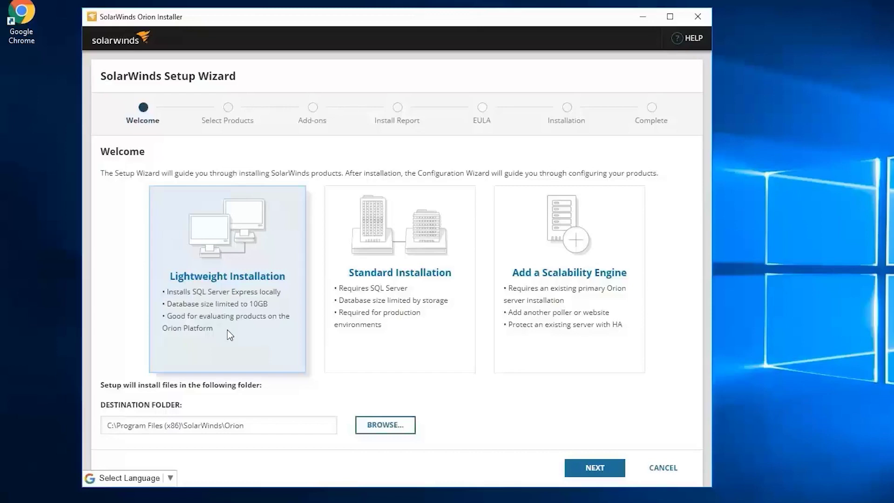
Step: Pick Standard Installation into C:\Program Files (x86)\SolarWinds\Orion and continue to Select Products
click(395, 304)
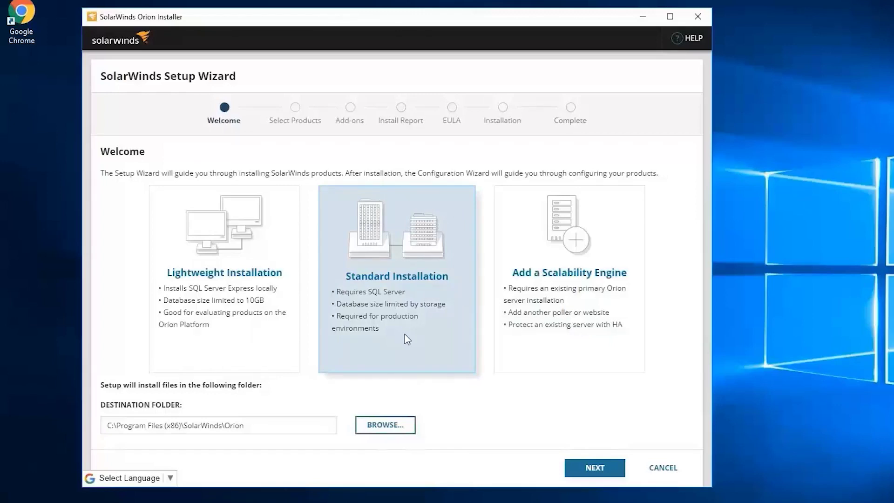
click(613, 469)
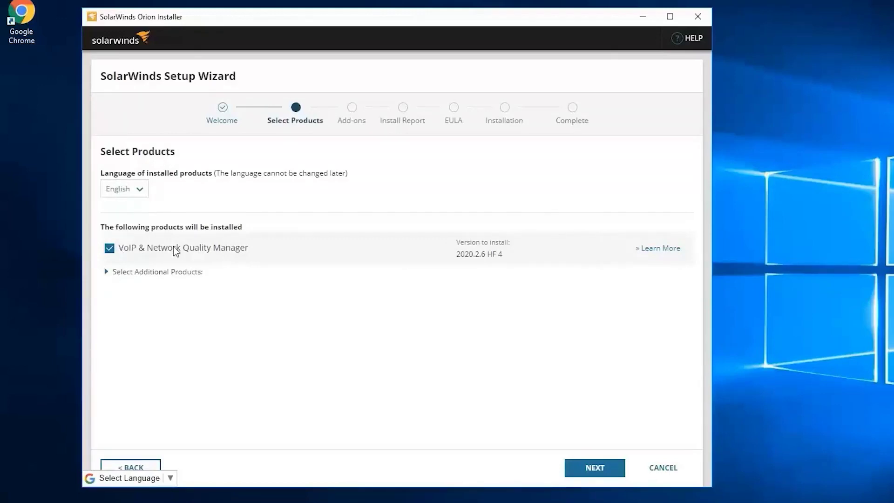
Step: Skip additional products, keeping only VNQM 2020.2.6 HF 4, and proceed past the Install Report warnings
click(107, 272)
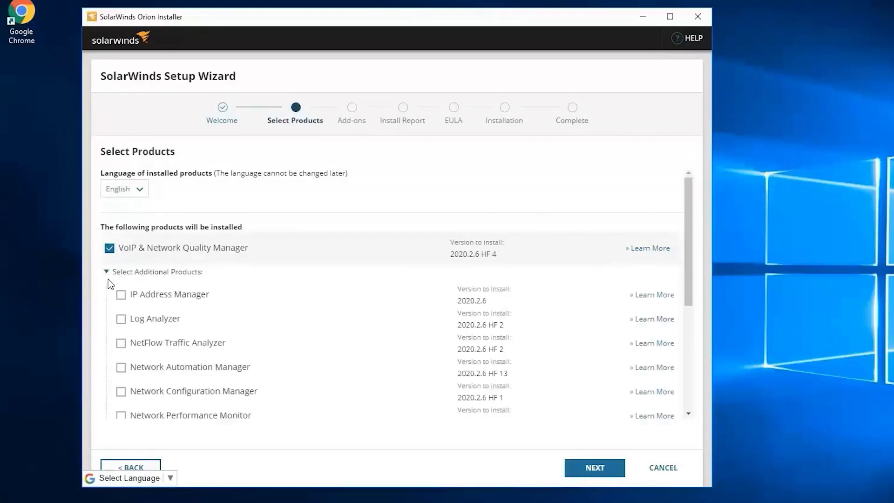
scroll(108, 278, down, 5)
scroll(149, 325, up, 5)
click(107, 272)
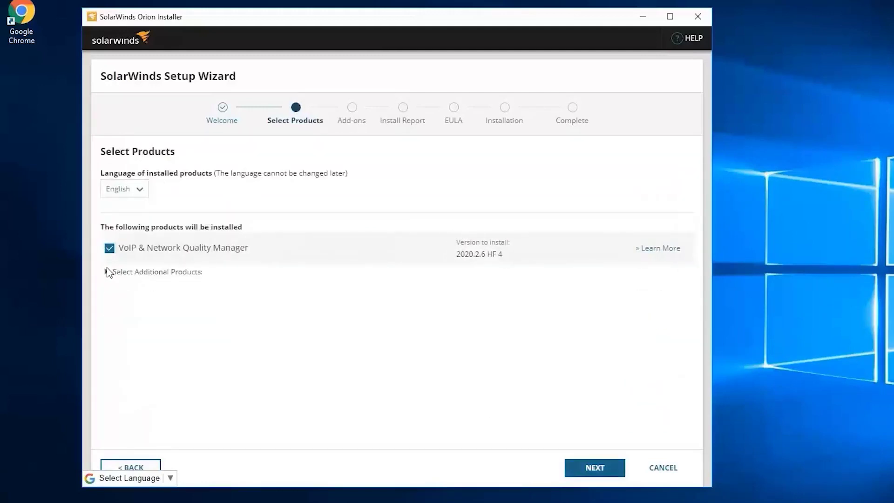
key(Return)
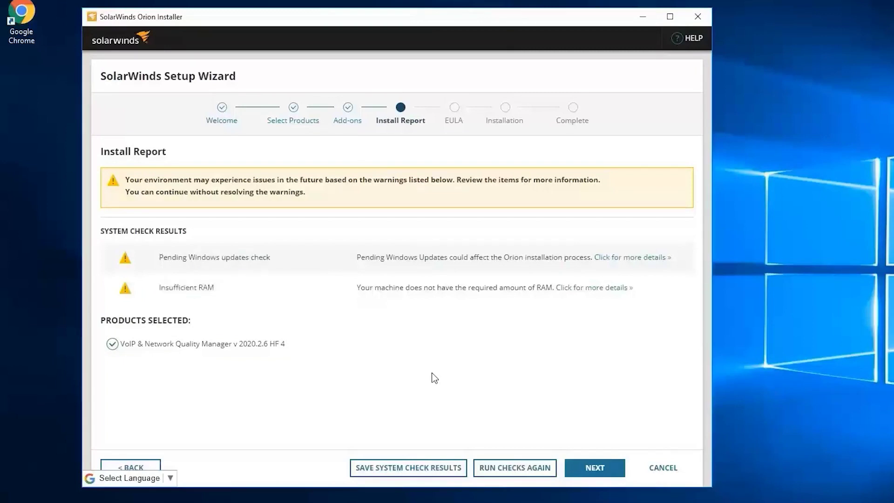
click(594, 466)
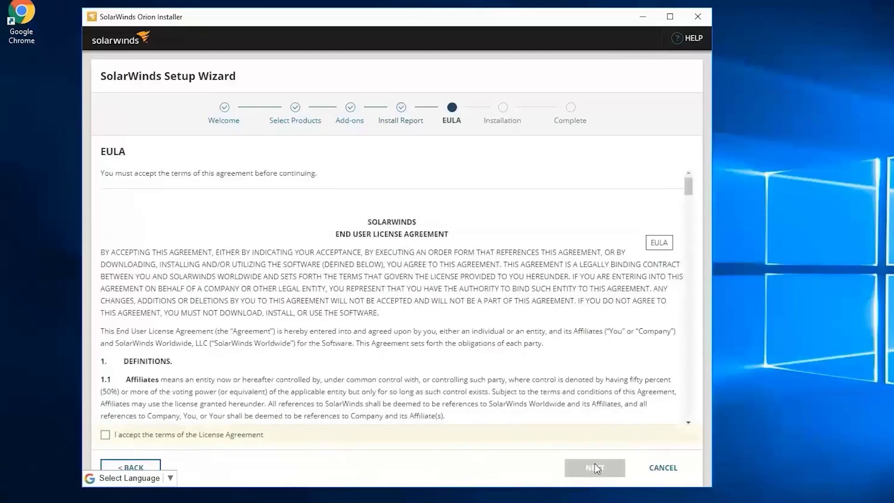
Step: Scroll through the EULA, accept the license terms, and begin the installation
scroll(578, 419, down, 2)
scroll(506, 394, down, 10)
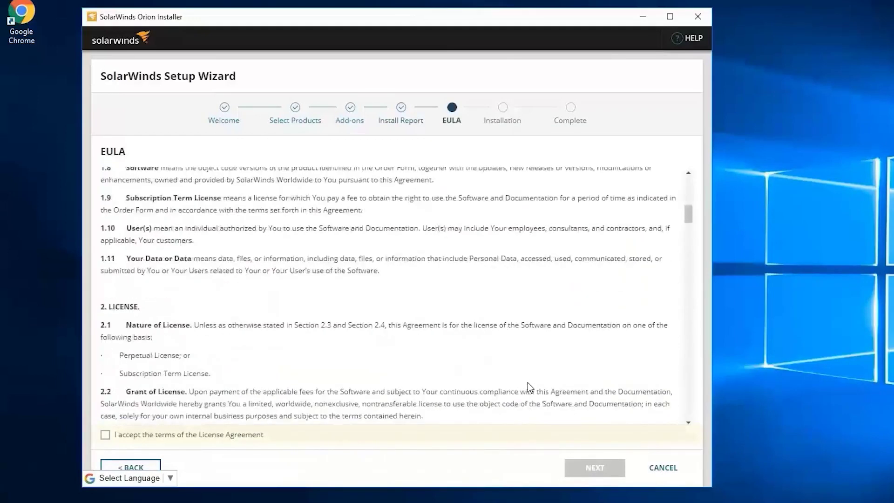
scroll(465, 405, down, 15)
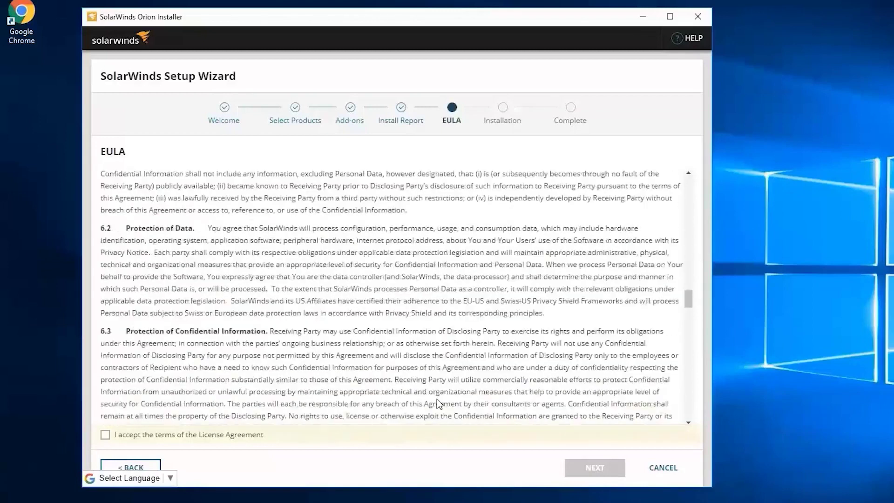
scroll(437, 403, down, 4)
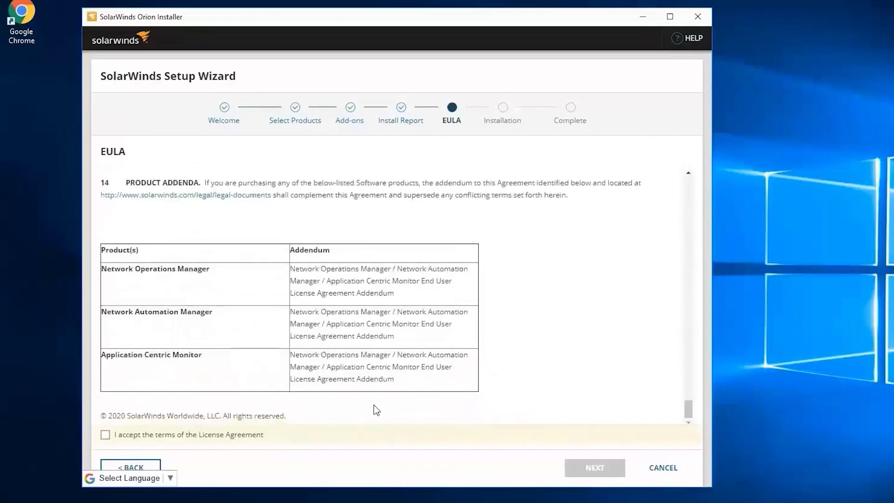
click(106, 438)
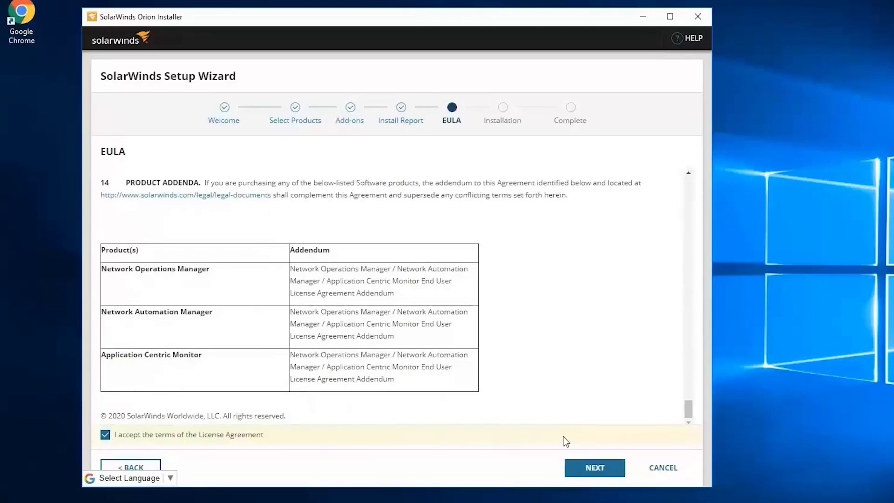
click(589, 466)
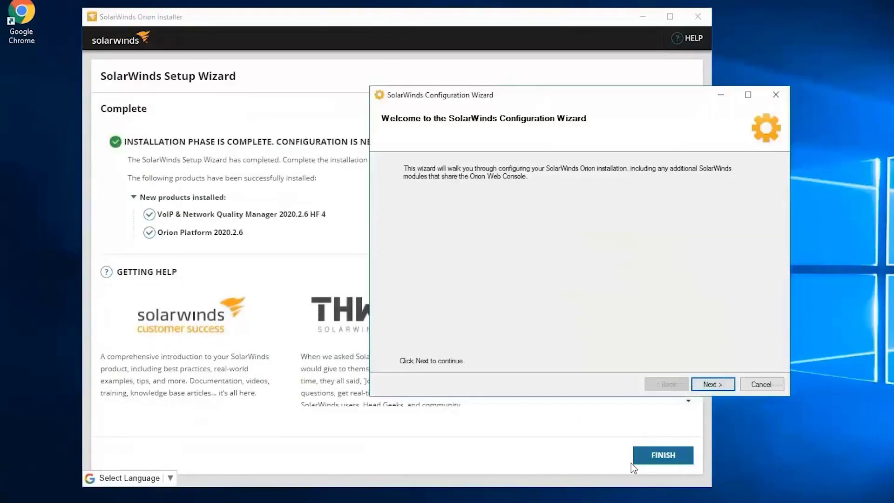
Step: Close the Setup Wizard once VNQM and Orion Platform 2020.2.6 finish installing
click(634, 462)
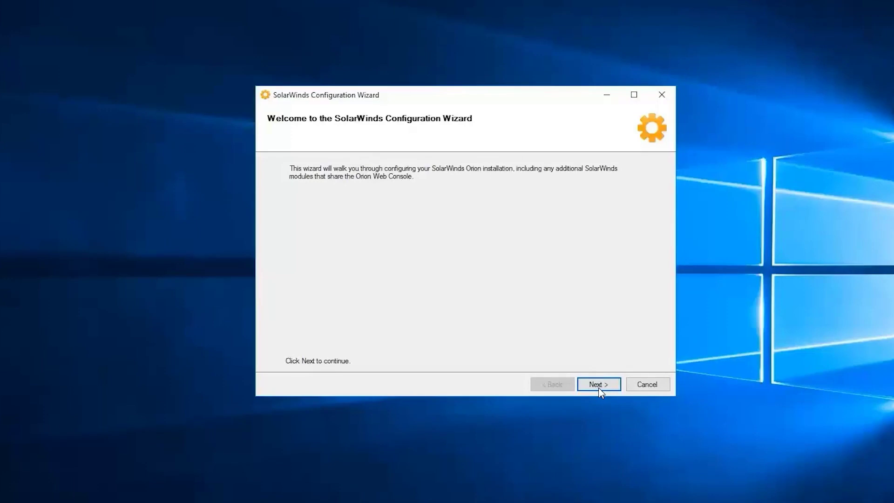
Step: Start configuration and connect to the SQL Server using a SQL Server login and its password
click(599, 384)
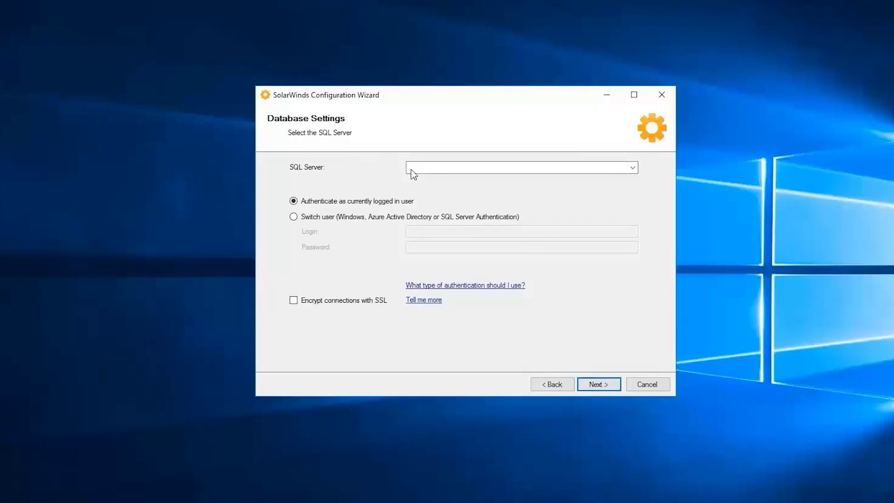
click(420, 221)
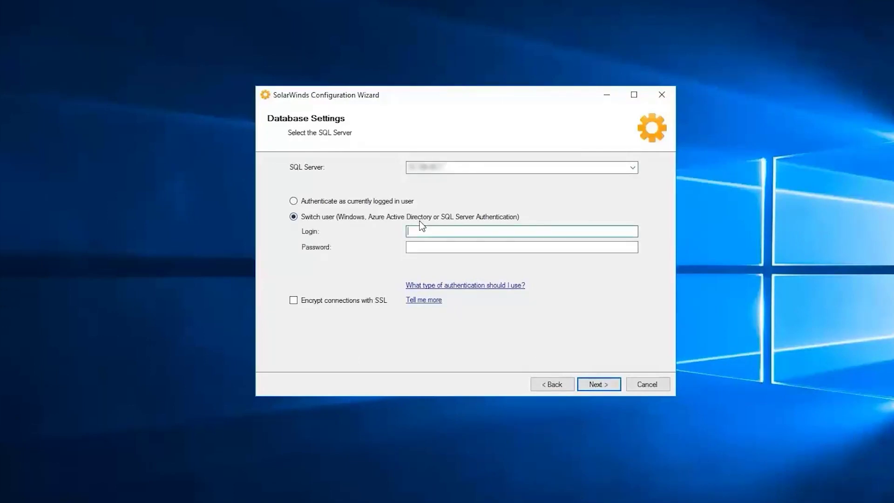
text(sqluser)
key(Tab)
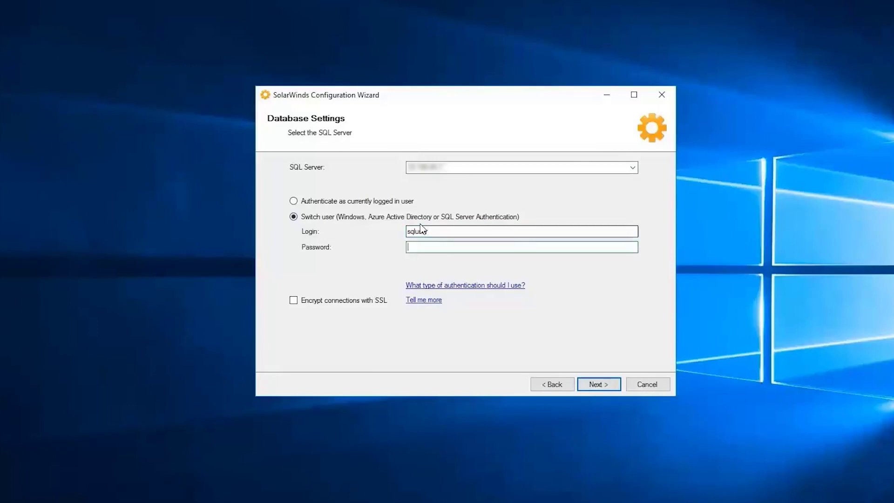
text(*********)
click(597, 386)
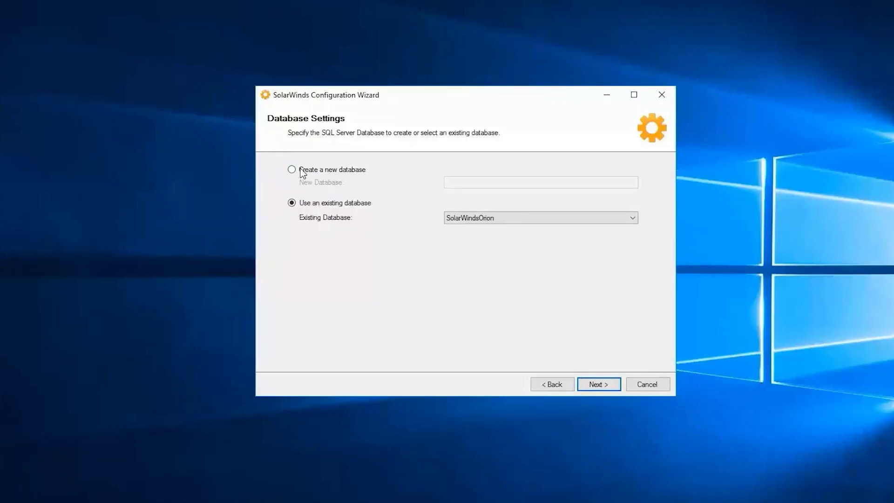
Step: Create a new database named NQMInstall and let Orion use the existing SQL Server account
click(300, 170)
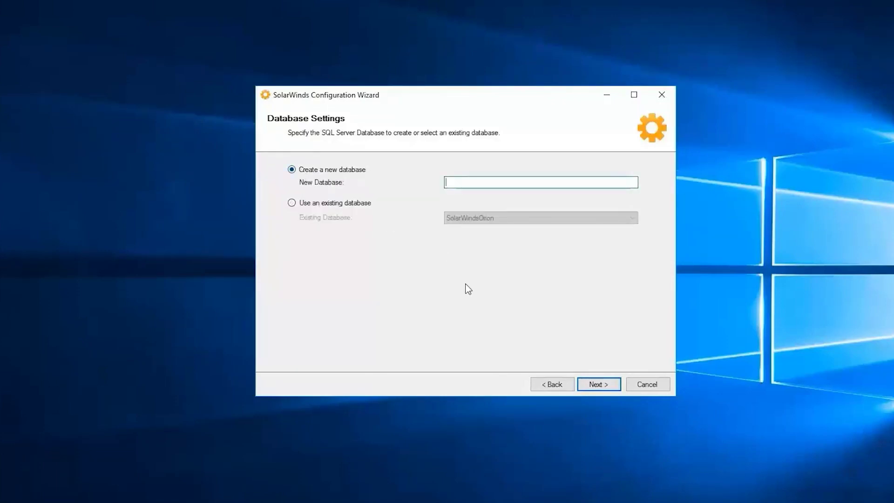
text(VQN)
key(BackSpace)
key(BackSpace)
text(NQMInstall)
click(599, 384)
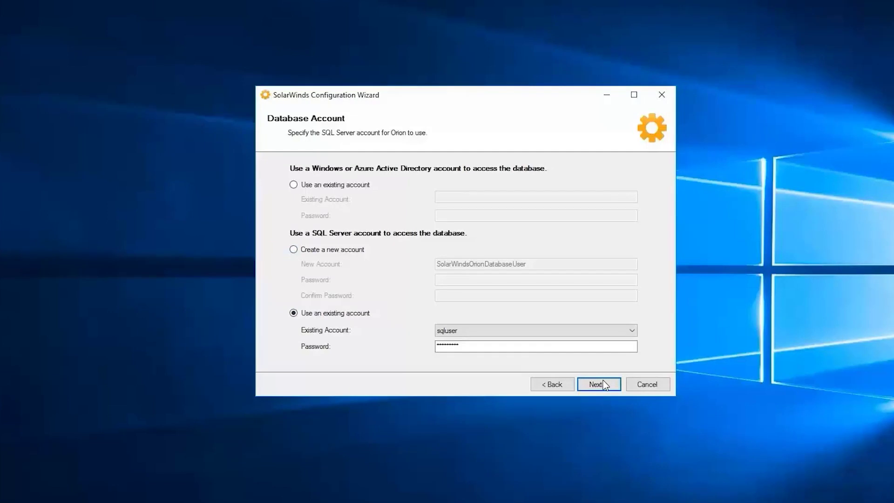
click(604, 385)
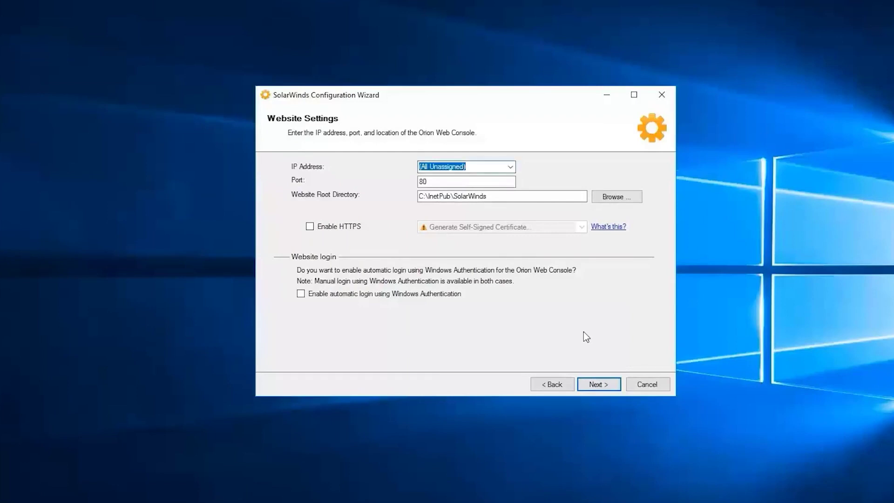
Step: Keep the port 80 website, create C:\InetPub\SolarWinds, install all services, disable SNMP Trap Service
key(End)
key(Return)
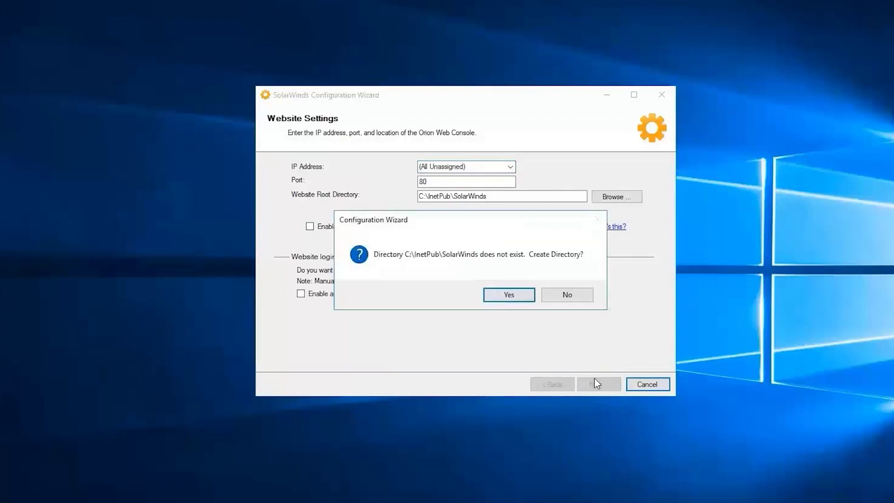
click(508, 295)
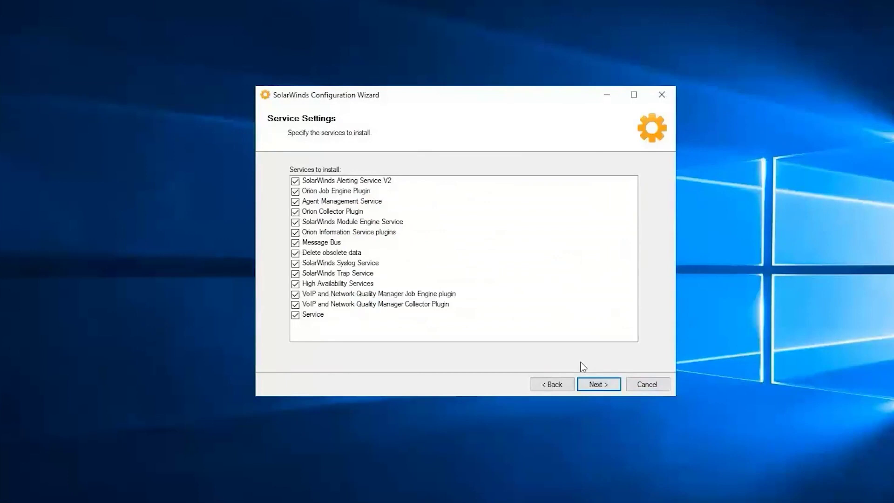
click(594, 385)
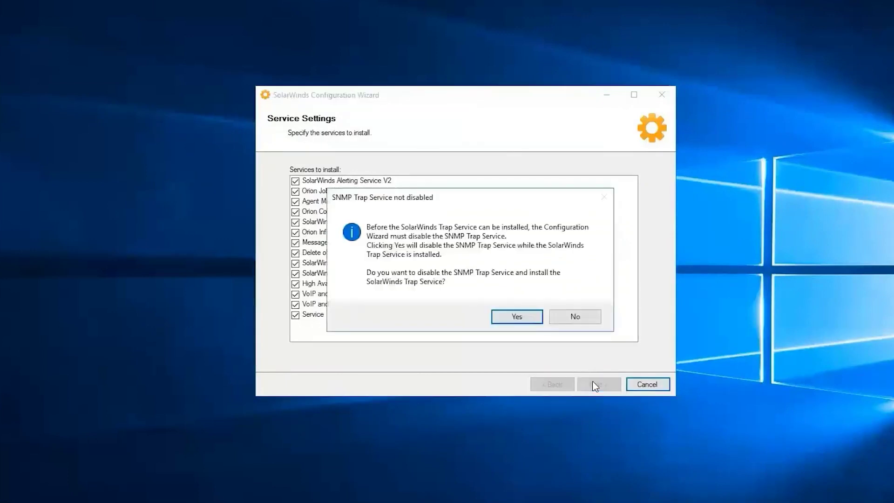
click(515, 314)
Step: Apply the summarized settings to configure the Orion database, website and services
scroll(540, 330, down, 1)
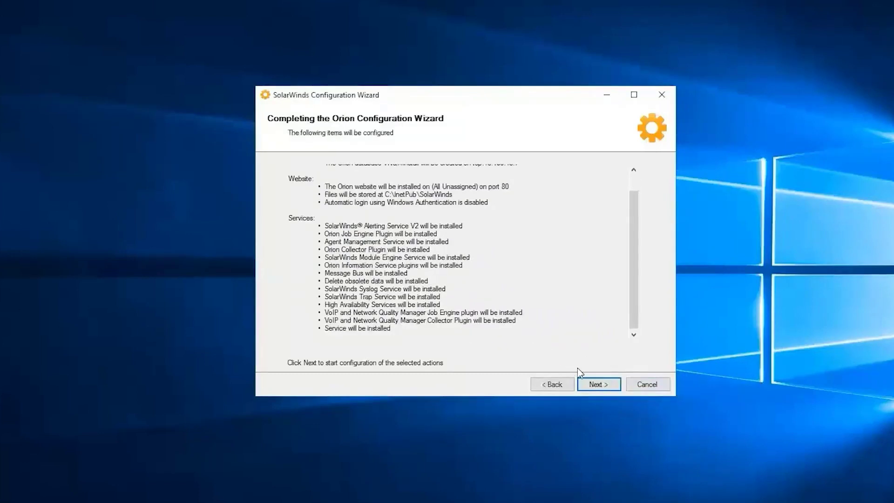
click(590, 384)
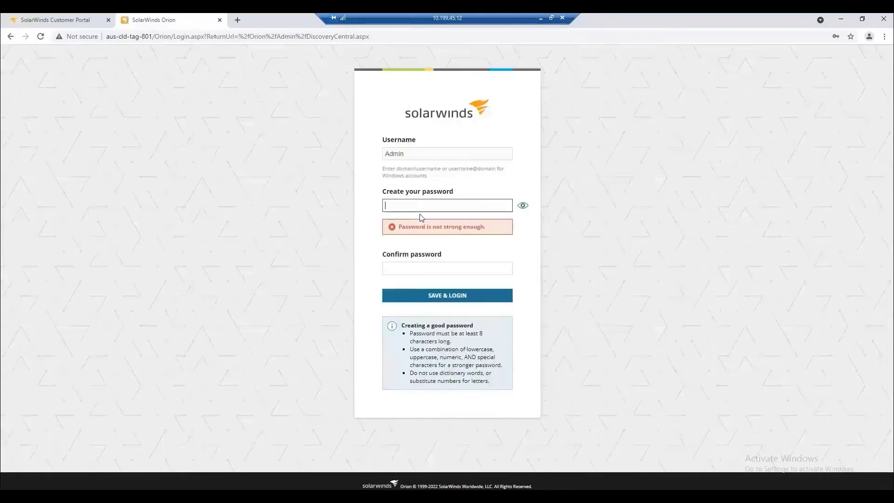
Step: Enter and confirm a new Admin account password, then save it and log in
text(••••••••)
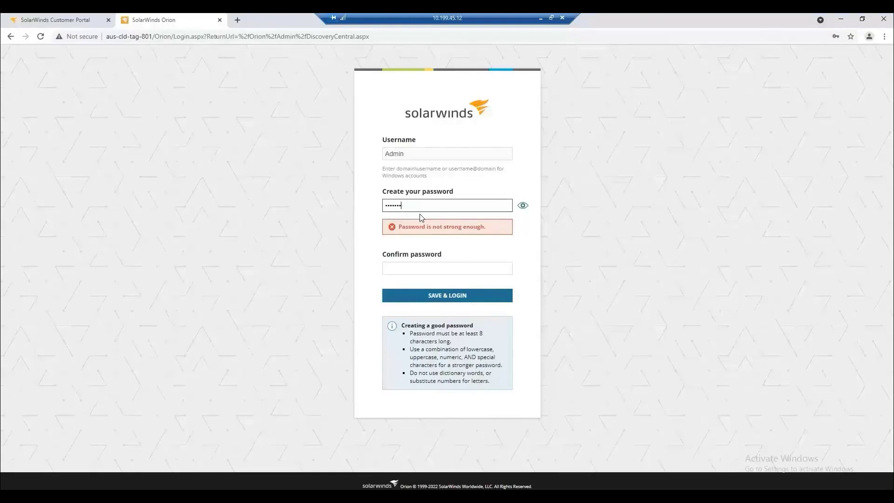
key(Tab)
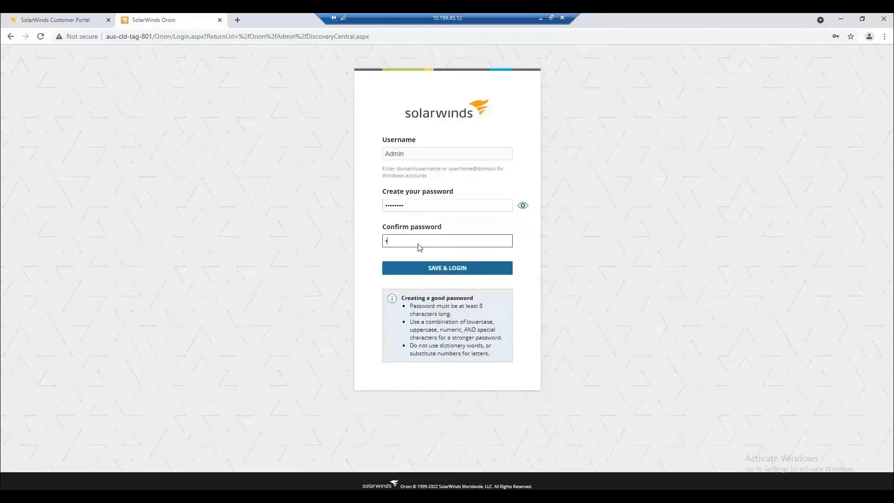
text(••••••••)
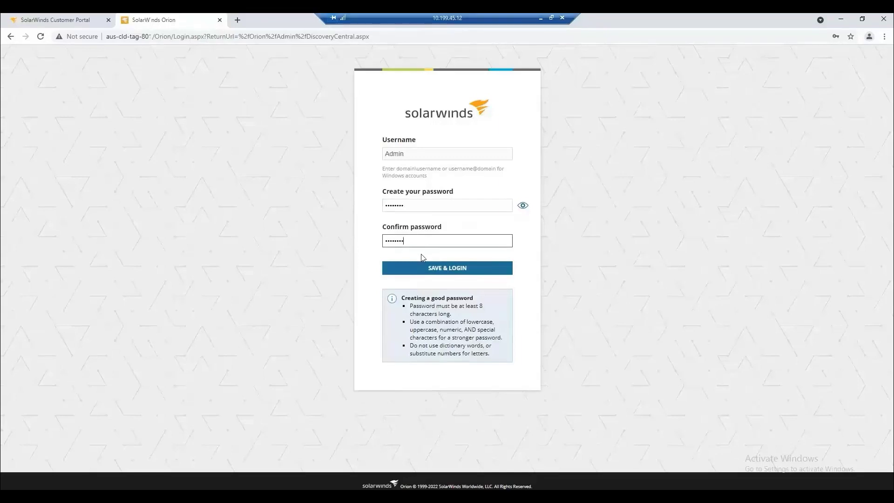
click(429, 270)
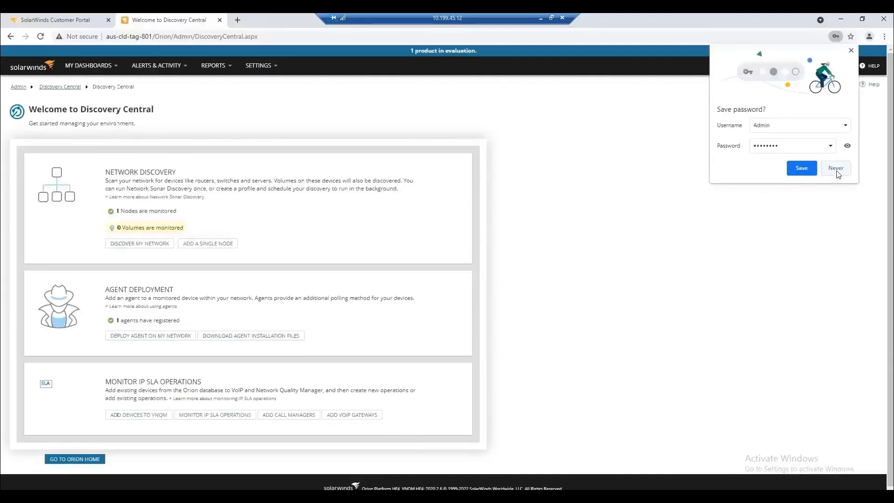
Step: Choose Never on Chrome's offer to save the Admin password
click(835, 170)
scroll(562, 208, down, 1)
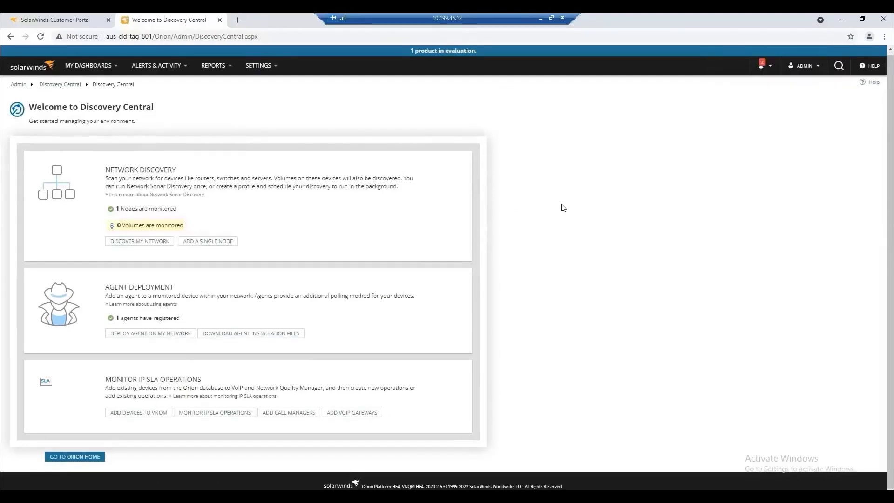